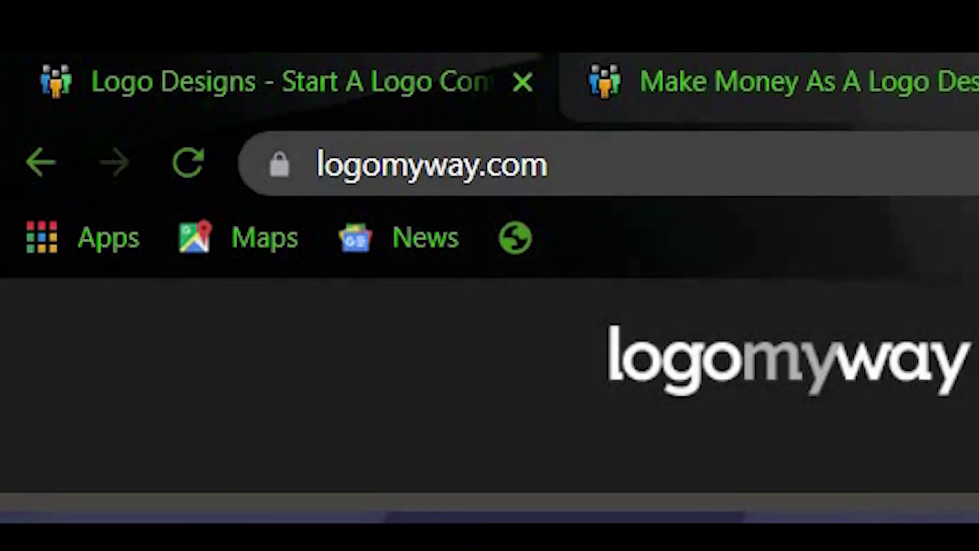
# - Select the LogoMyWay web address in the address bar
pyautogui.moveTo(548, 164); pyautogui.dragTo(315, 180)
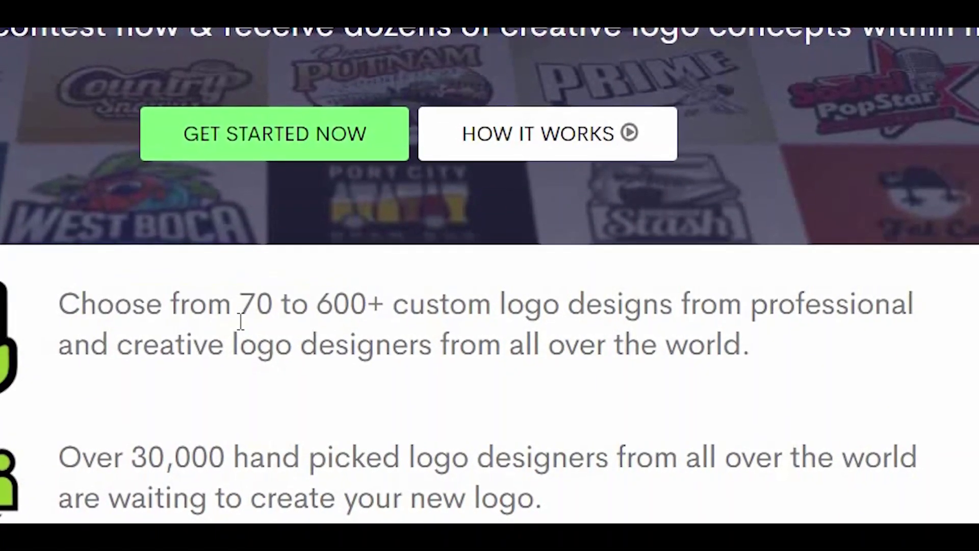
# - Highlight the custom-logo and 'all over the world' feature text, then go to the designers-make-money page
pyautogui.moveTo(55, 306); pyautogui.dragTo(767, 339)
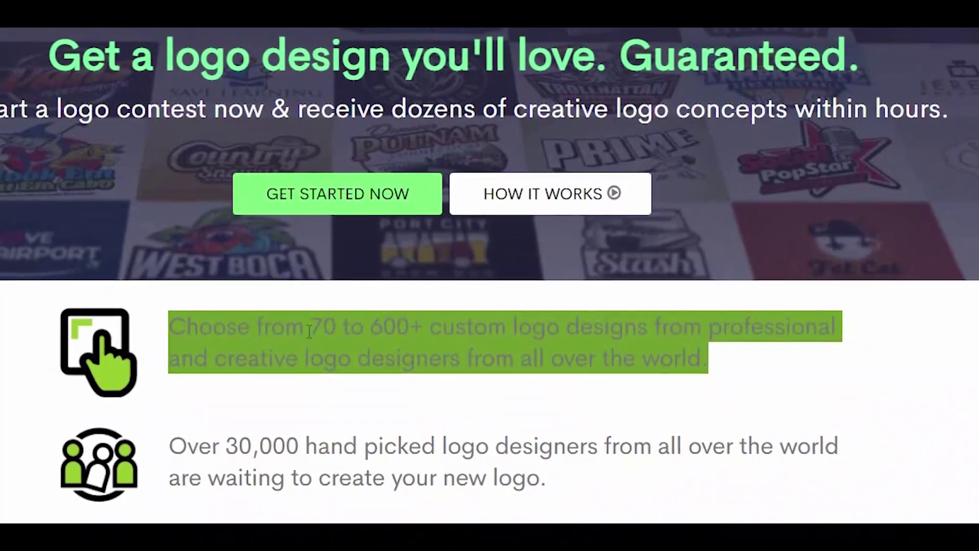
pyautogui.click(530, 367)
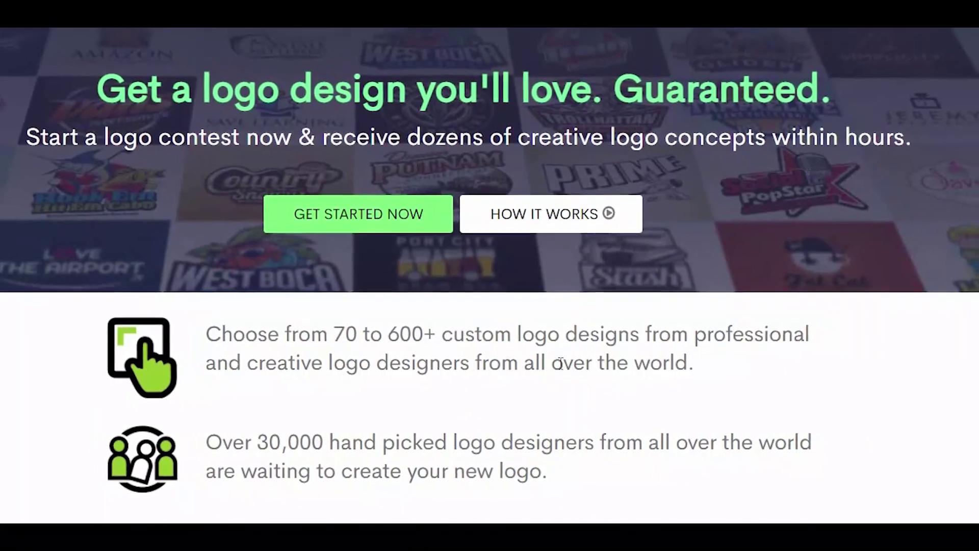
pyautogui.moveTo(527, 366); pyautogui.dragTo(685, 370)
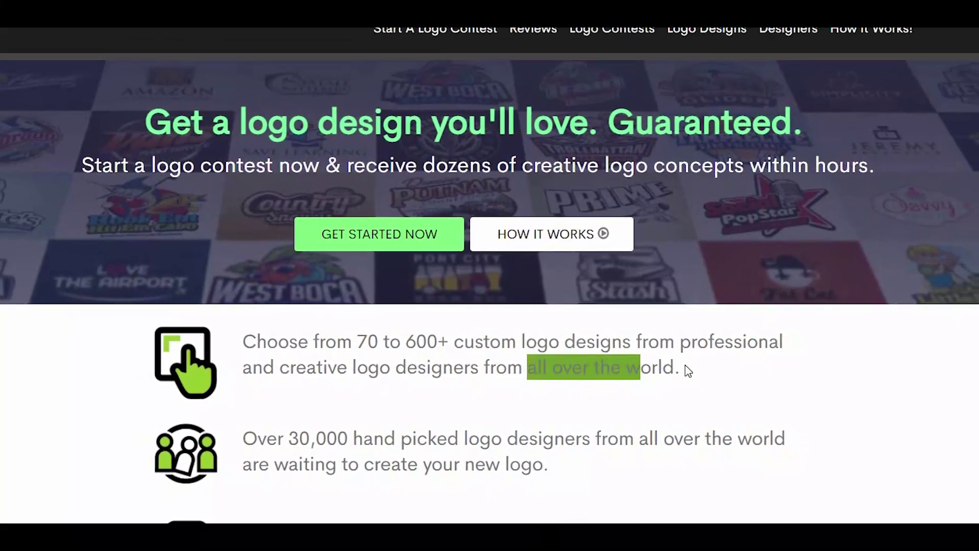
pyautogui.click(374, 346)
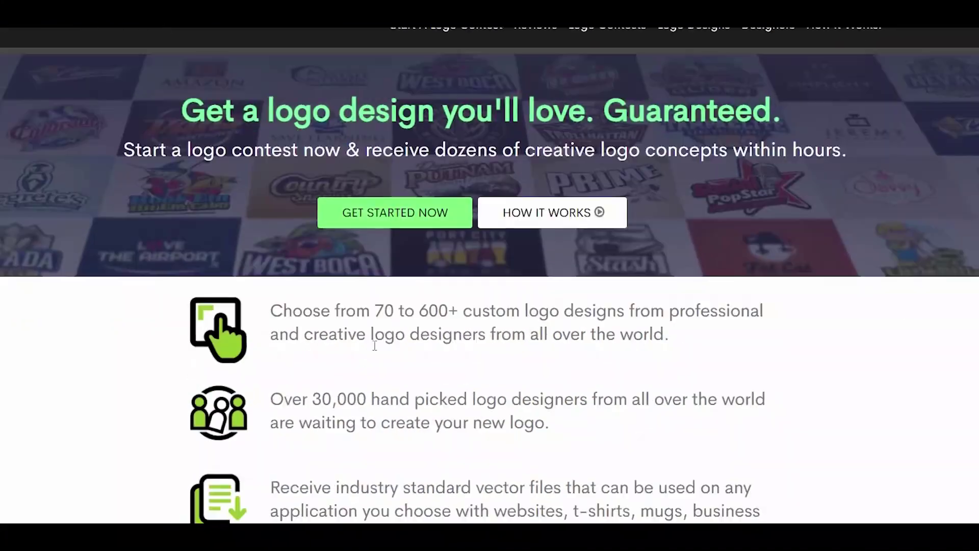
pyautogui.scroll(-5, 374, 346)
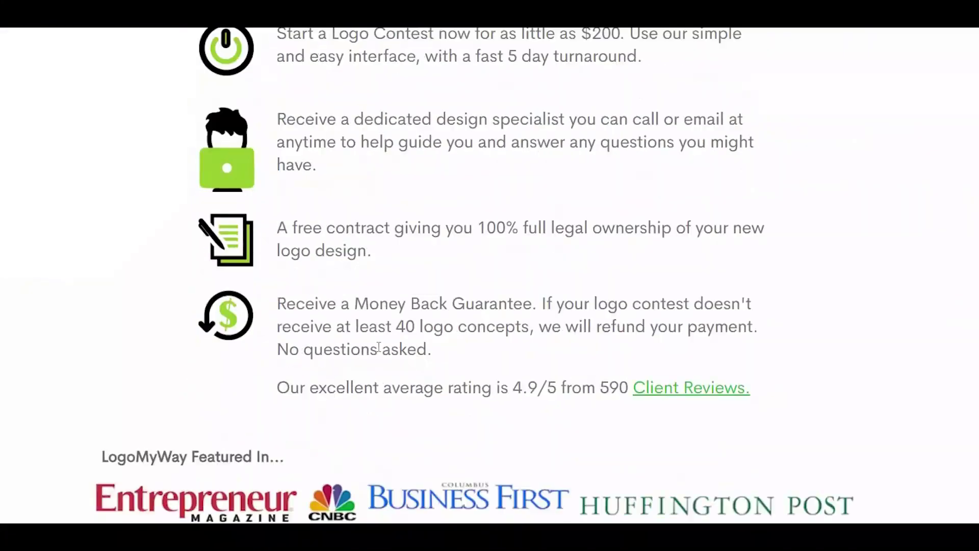
pyautogui.scroll(-3, 460, 306)
pyautogui.scroll(-3, 536, 230)
pyautogui.scroll(-2, 634, 114)
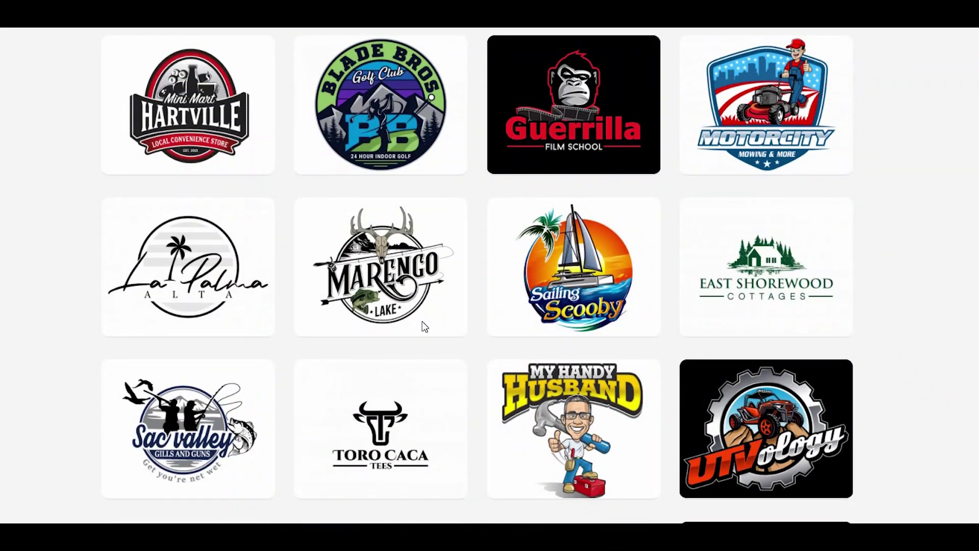
pyautogui.scroll(-2, 425, 326)
pyautogui.scroll(-4, 437, 337)
pyautogui.scroll(-4, 474, 343)
pyautogui.scroll(-4, 372, 345)
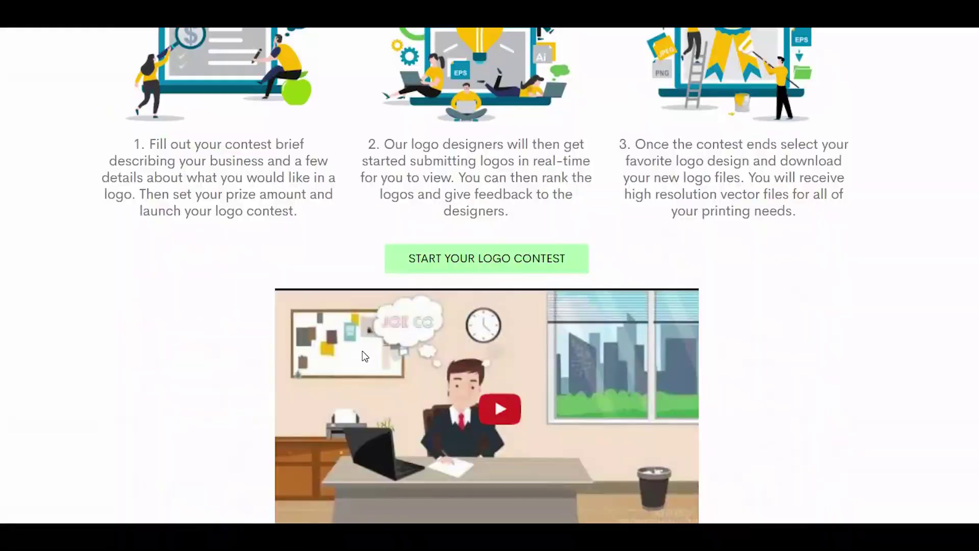
pyautogui.scroll(-5, 361, 350)
pyautogui.scroll(-4, 339, 367)
pyautogui.scroll(-1, 316, 394)
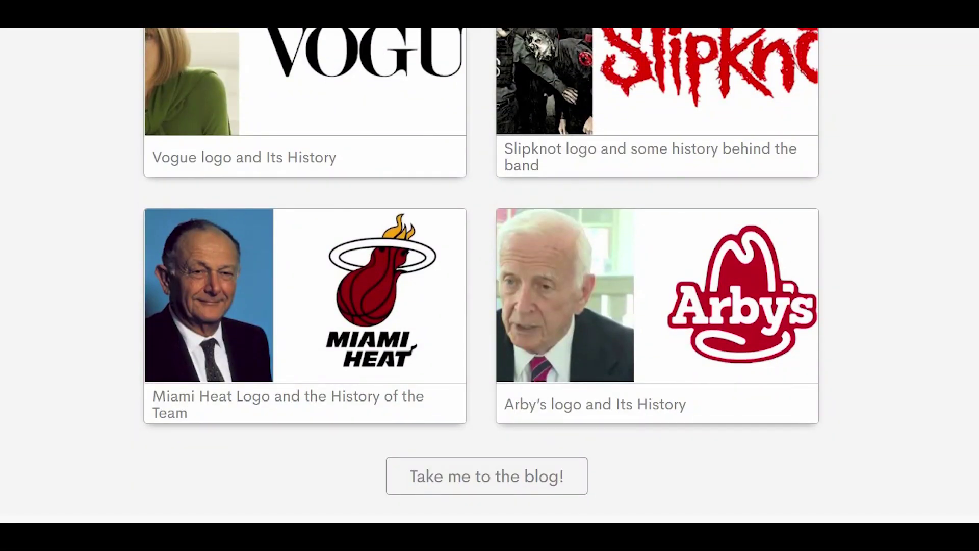
pyautogui.scroll(-2, 490, 459)
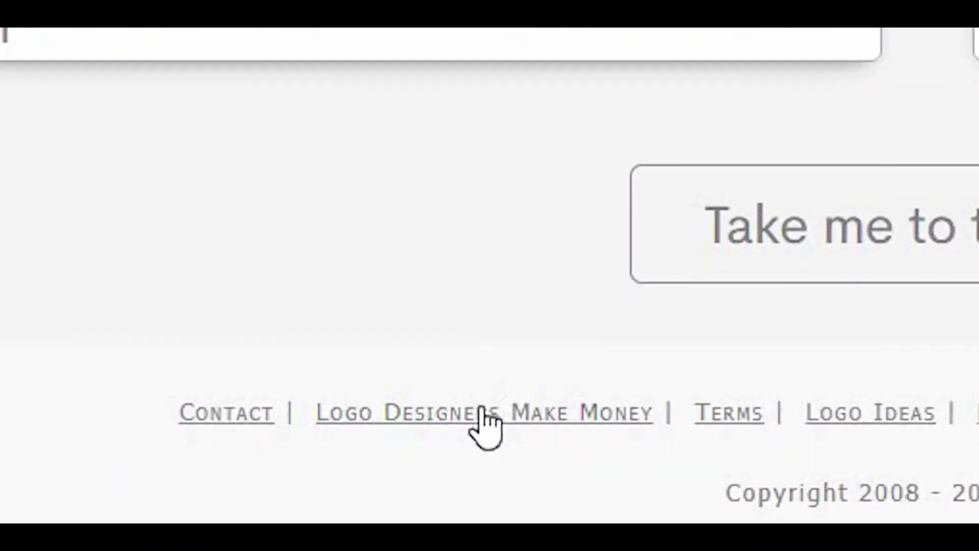
pyautogui.click(481, 417)
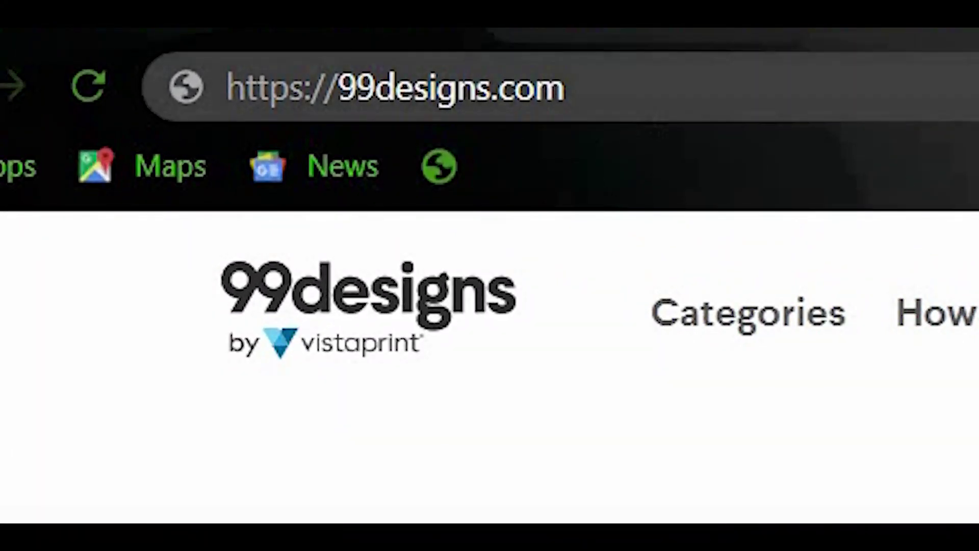
# - Load 99designs.com and move focus from the address bar into the page
pyautogui.hotkey('ctrl', 'l')
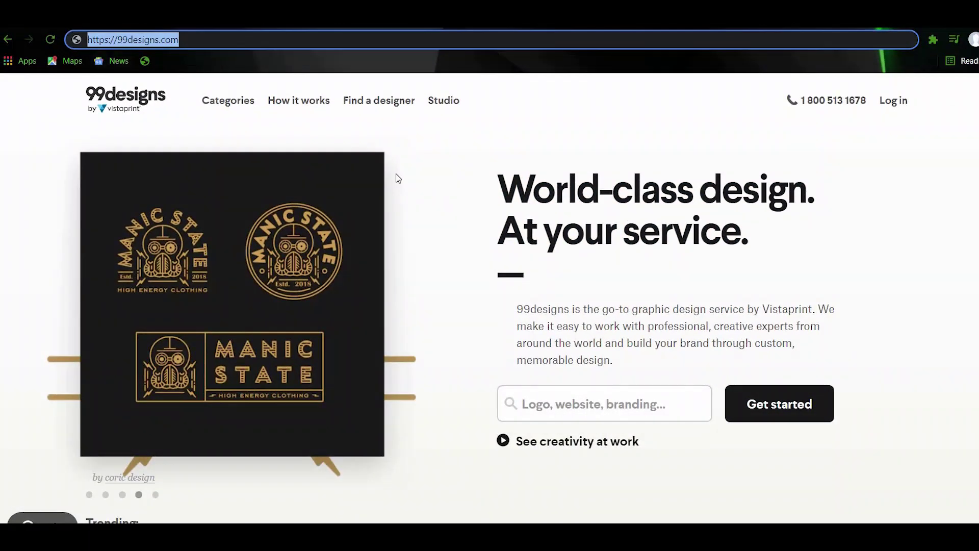
pyautogui.click(480, 187)
pyautogui.scroll(-5, 534, 267)
pyautogui.scroll(-4, 500, 293)
pyautogui.scroll(-2, 500, 293)
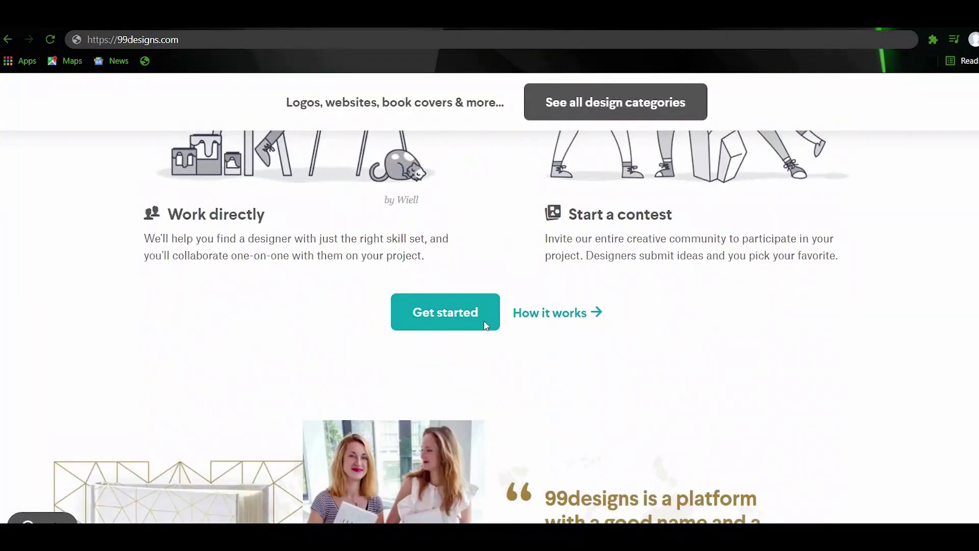
pyautogui.scroll(-4, 483, 331)
pyautogui.scroll(-4, 483, 331)
pyautogui.scroll(-8, 475, 333)
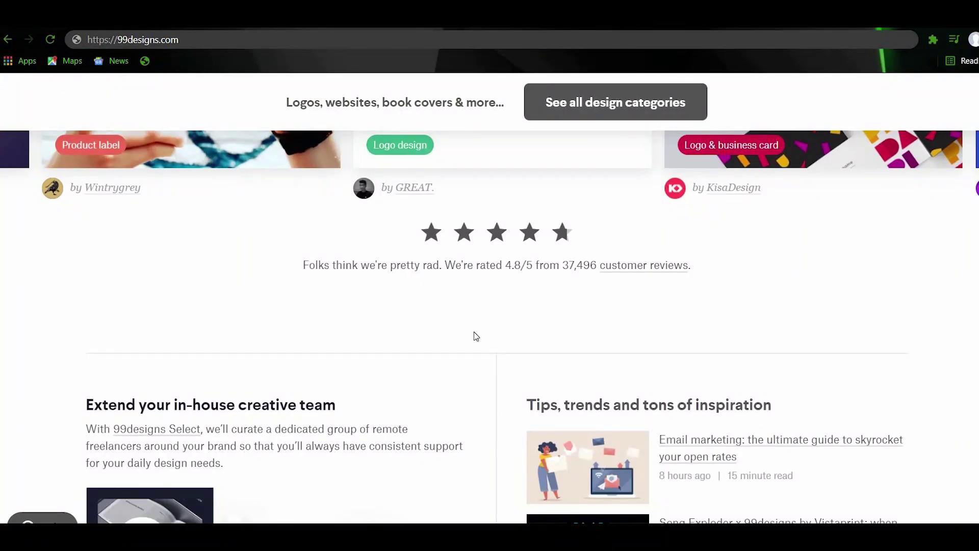
pyautogui.scroll(-5, 473, 332)
pyautogui.scroll(-4, 473, 337)
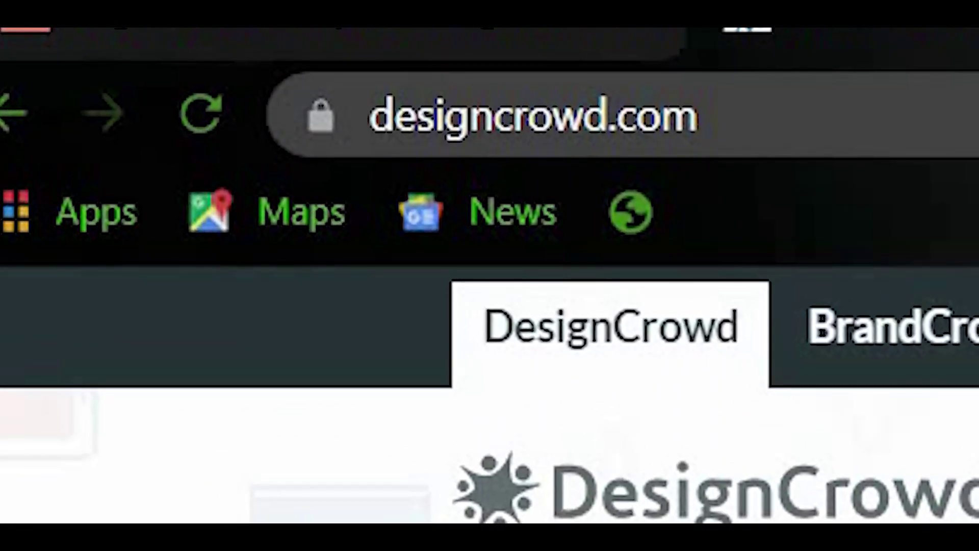
# - Select the web address to navigate to DesignCrowd's top logo designers page
pyautogui.click(403, 119)
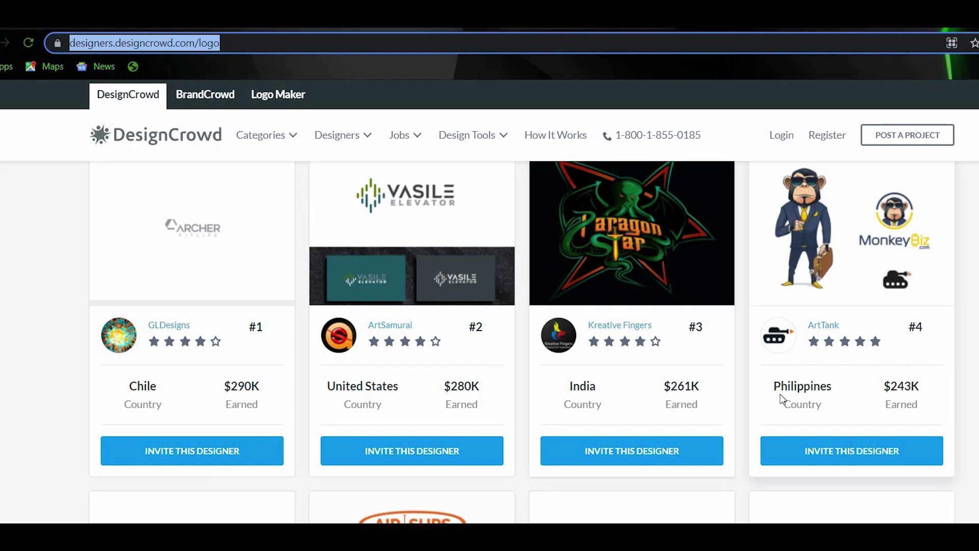
pyautogui.scroll(-2, 417, 434)
pyautogui.scroll(-2, 317, 427)
pyautogui.scroll(-1, 464, 416)
pyautogui.scroll(-2, 574, 401)
pyautogui.scroll(-1, 585, 405)
pyautogui.scroll(-2, 557, 417)
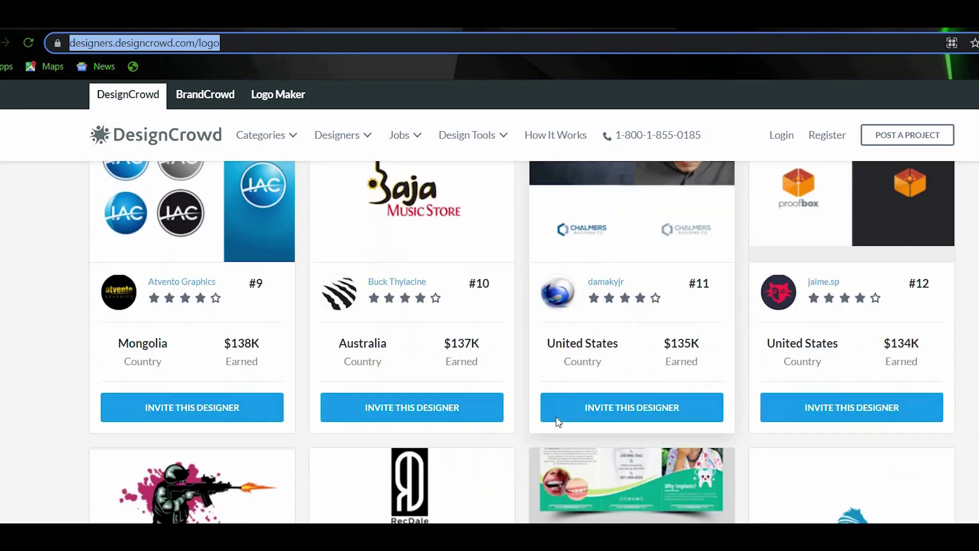
pyautogui.scroll(-2, 549, 420)
pyautogui.scroll(-3, 548, 420)
pyautogui.scroll(-1, 539, 421)
pyautogui.scroll(-1, 536, 421)
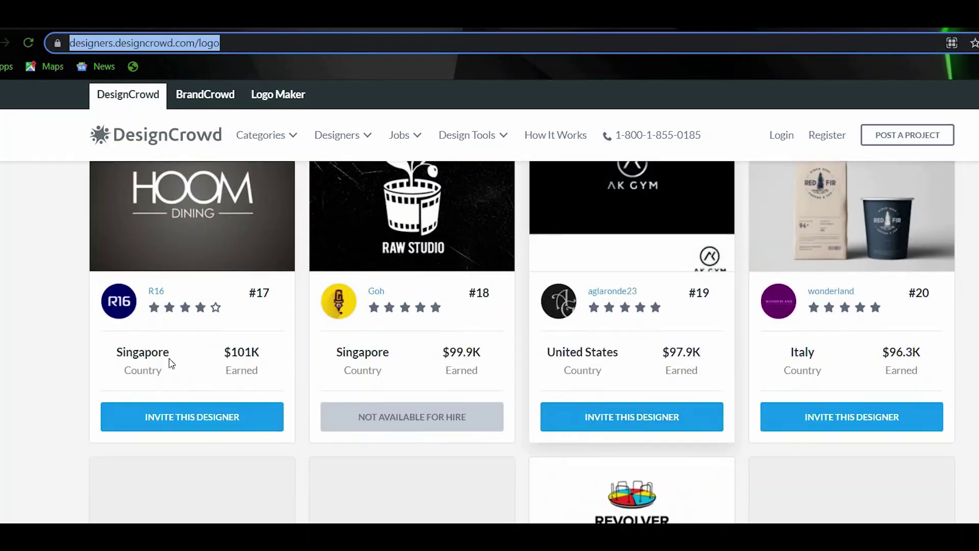
pyautogui.scroll(5, 526, 399)
pyautogui.scroll(7, 525, 400)
pyautogui.scroll(4, 474, 396)
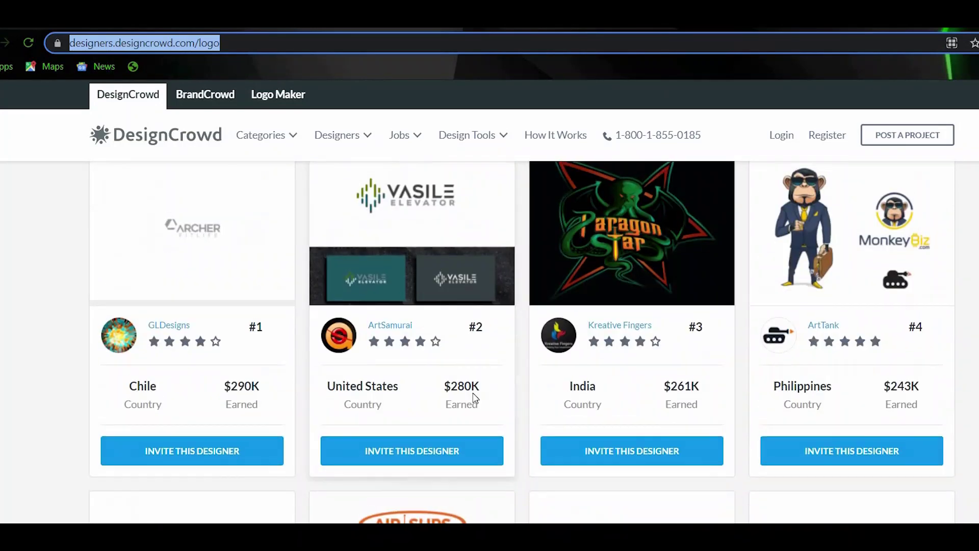
pyautogui.scroll(4, 533, 409)
pyautogui.scroll(-1, 417, 409)
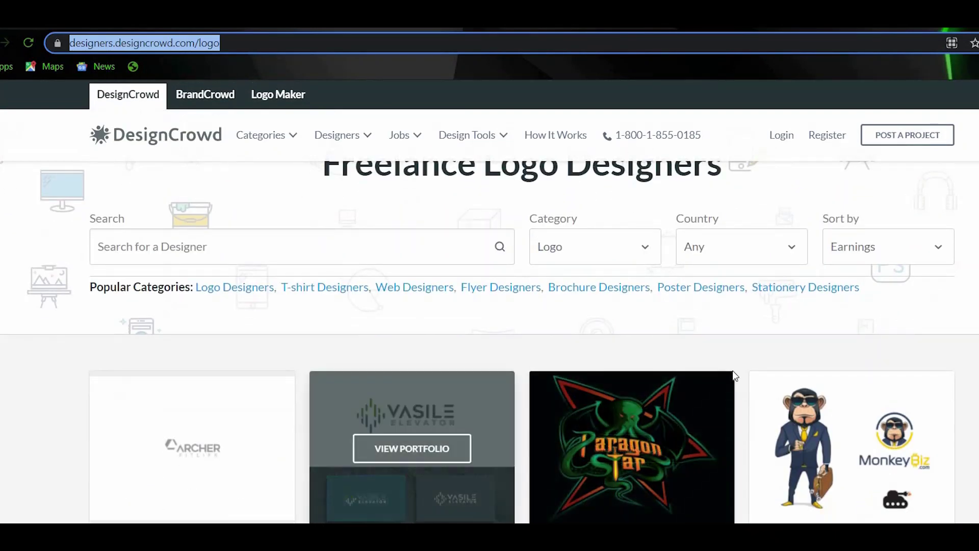
pyautogui.scroll(-2, 417, 414)
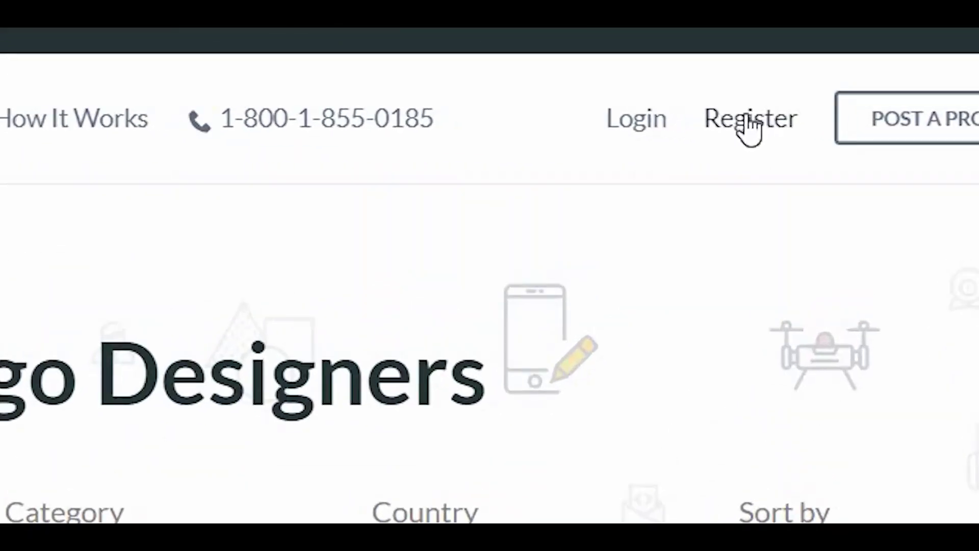
# - Start registering for a free DesignCrowd account via Register in the header
pyautogui.click(826, 136)
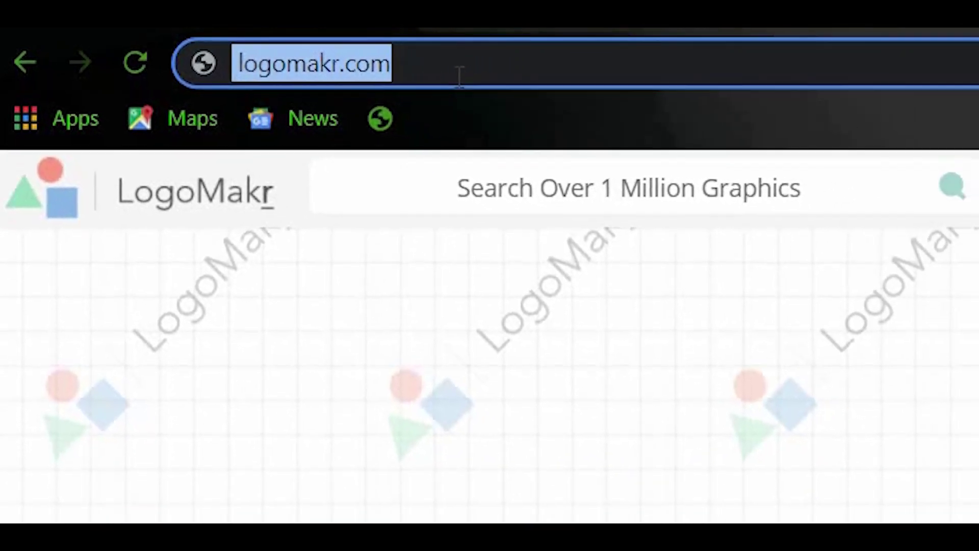
# - Search LogoMakr's clipart library for 'food' and place the pizza slice icon on the canvas
pyautogui.press('End')
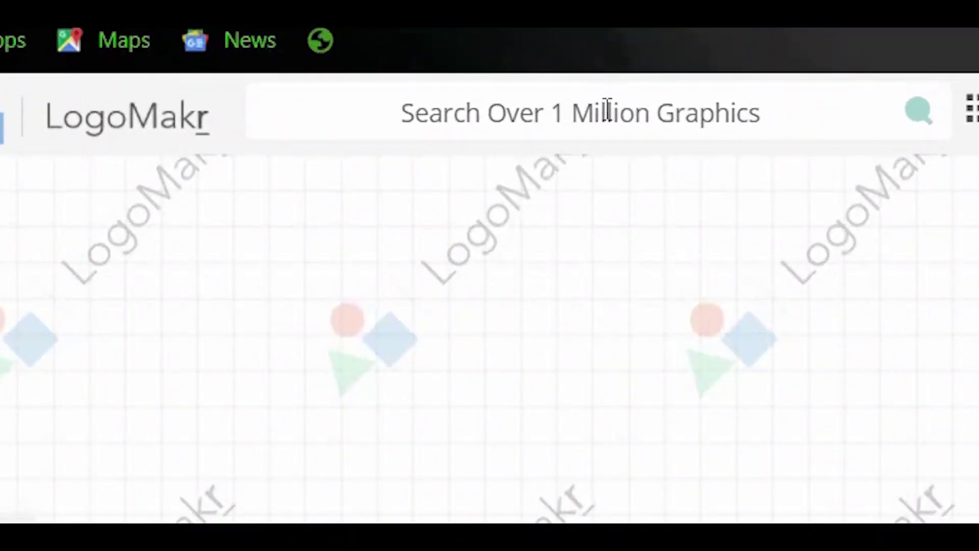
pyautogui.click(231, 95)
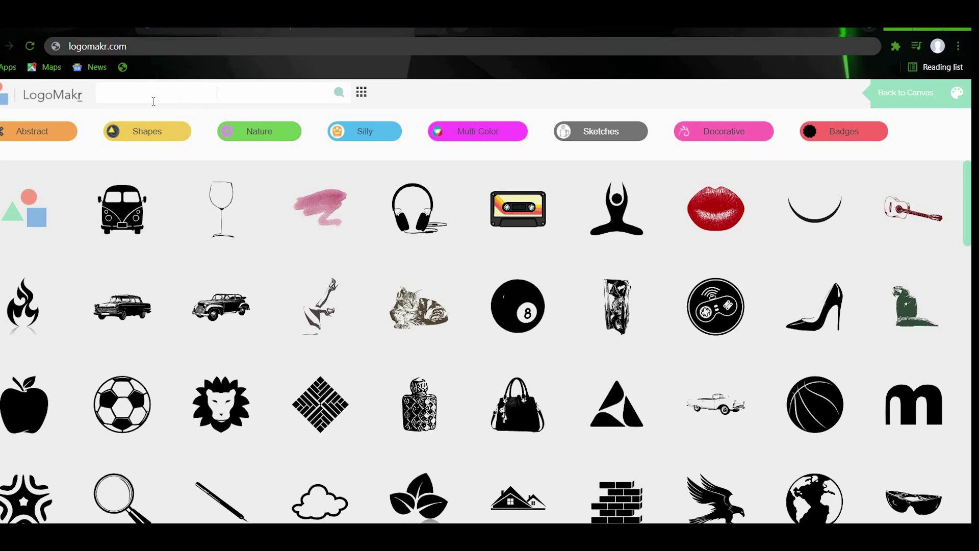
pyautogui.scroll(-2, 355, 259)
pyautogui.scroll(-10, 354, 259)
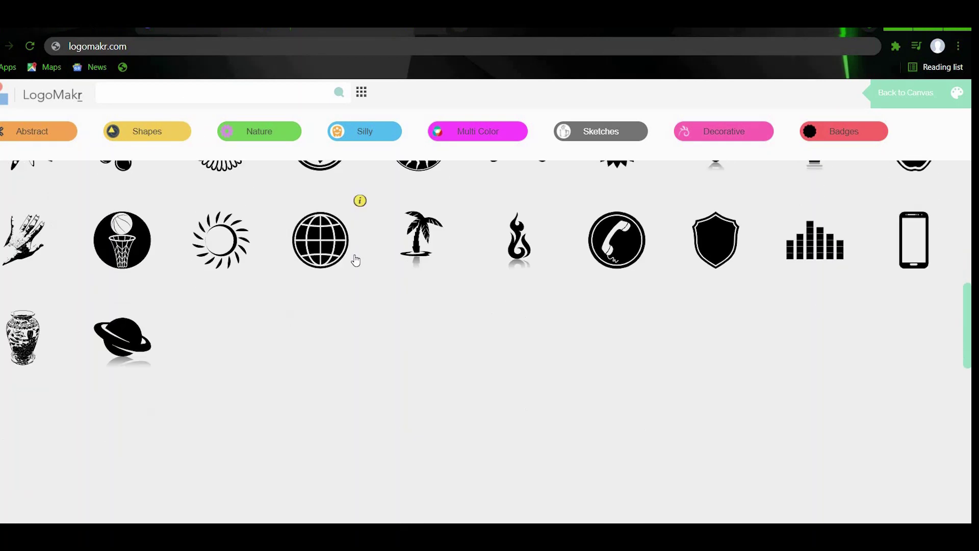
pyautogui.scroll(2, 354, 259)
pyautogui.scroll(9, 354, 258)
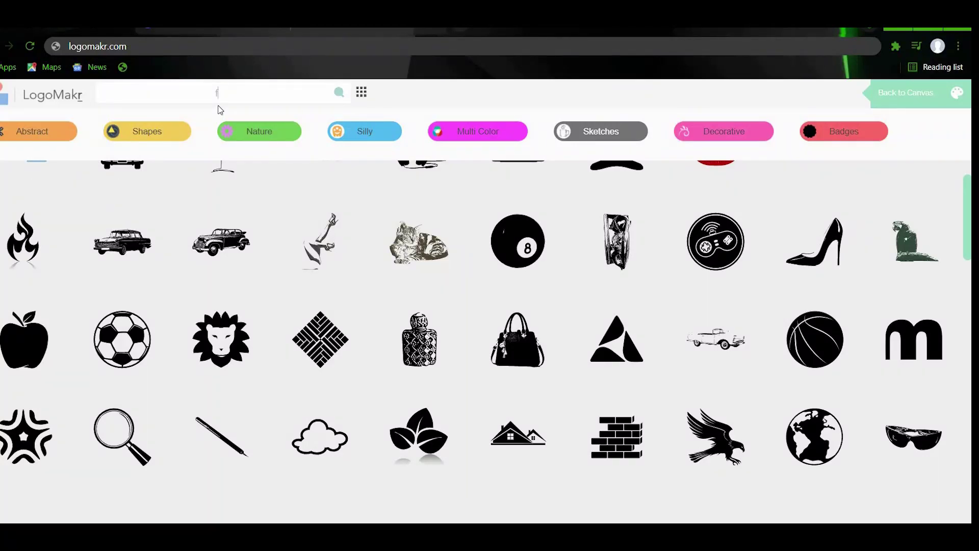
pyautogui.write('food')
pyautogui.press('Return')
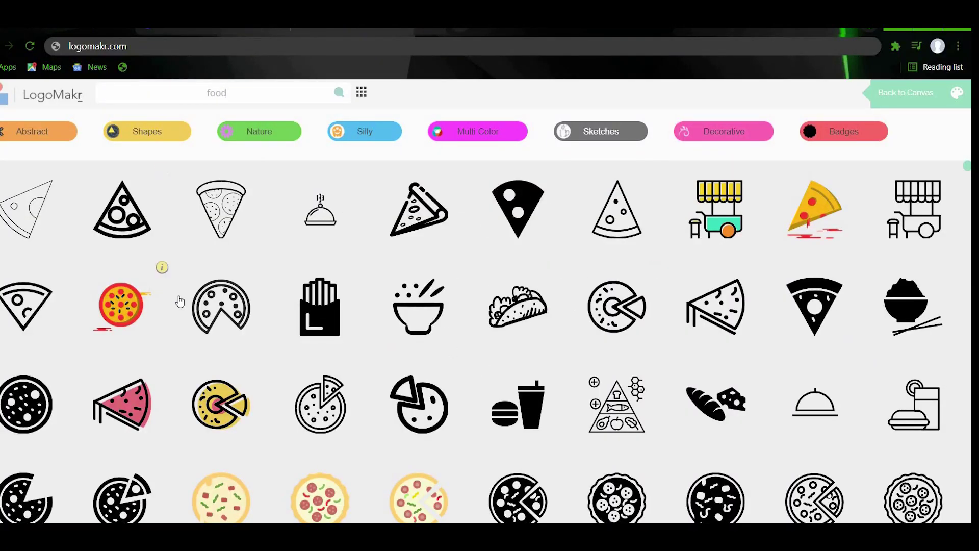
pyautogui.scroll(-3, 179, 301)
pyautogui.scroll(-1, 188, 307)
pyautogui.scroll(2, 245, 325)
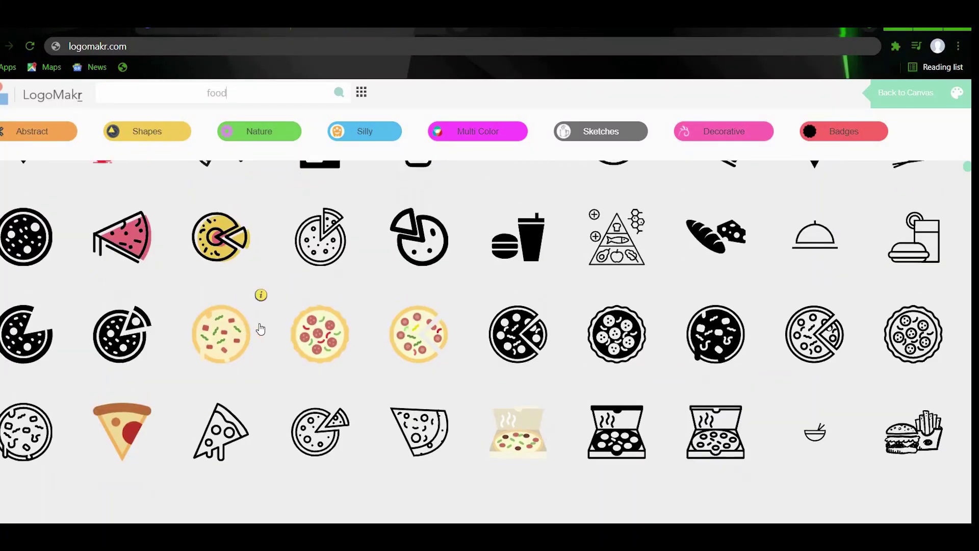
pyautogui.scroll(2, 260, 330)
pyautogui.click(413, 223)
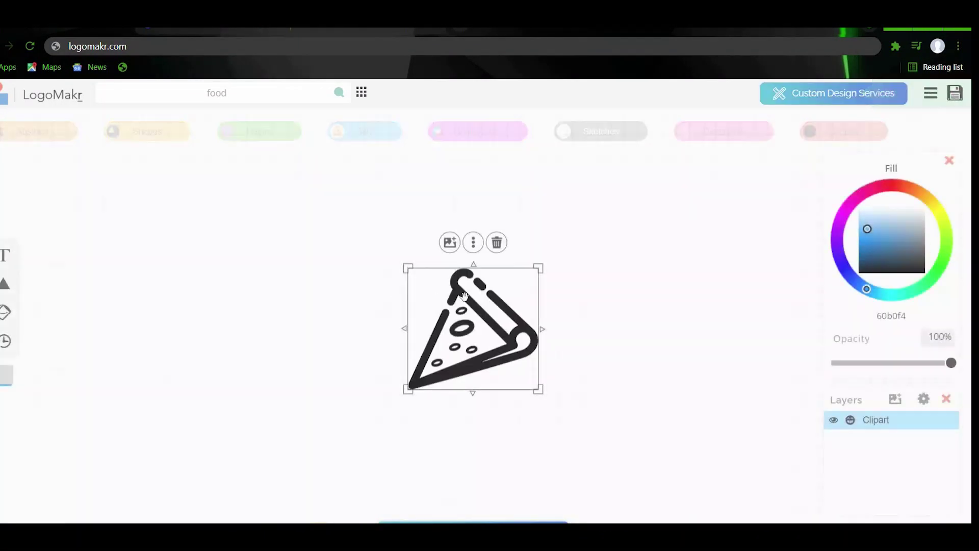
# - Resize the pizza slice clipart, review its arrangement options, deselect it and switch to the Canva site
pyautogui.moveTo(539, 268); pyautogui.dragTo(579, 238)
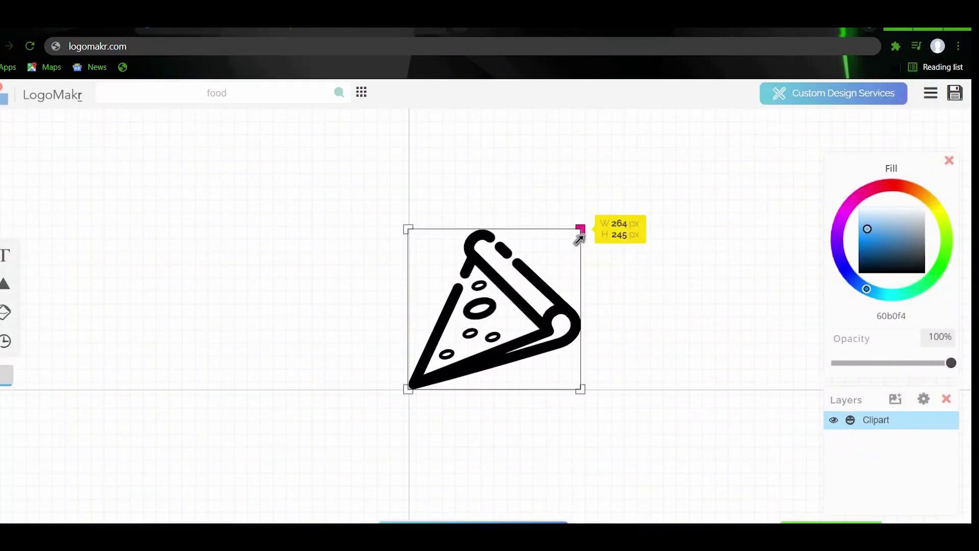
pyautogui.moveTo(511, 289); pyautogui.dragTo(587, 210)
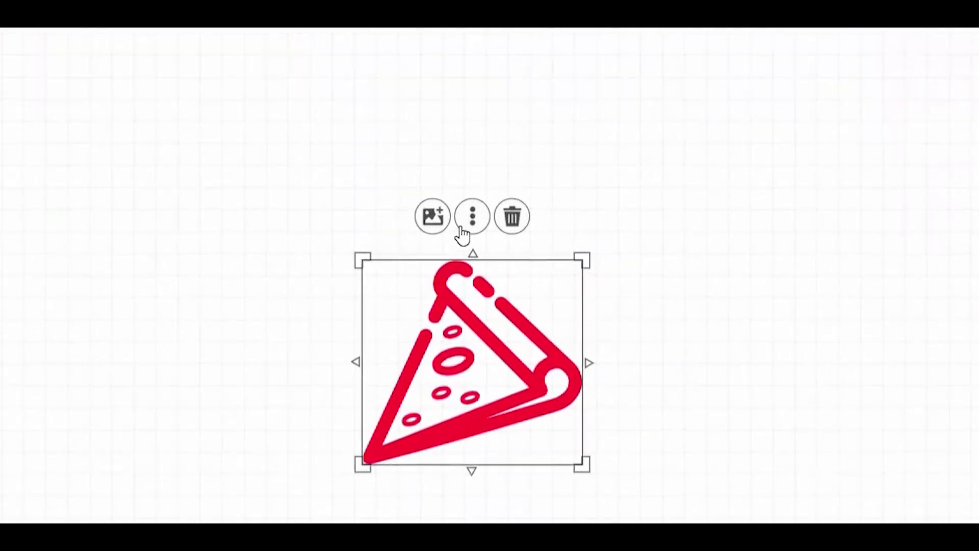
pyautogui.click(468, 200)
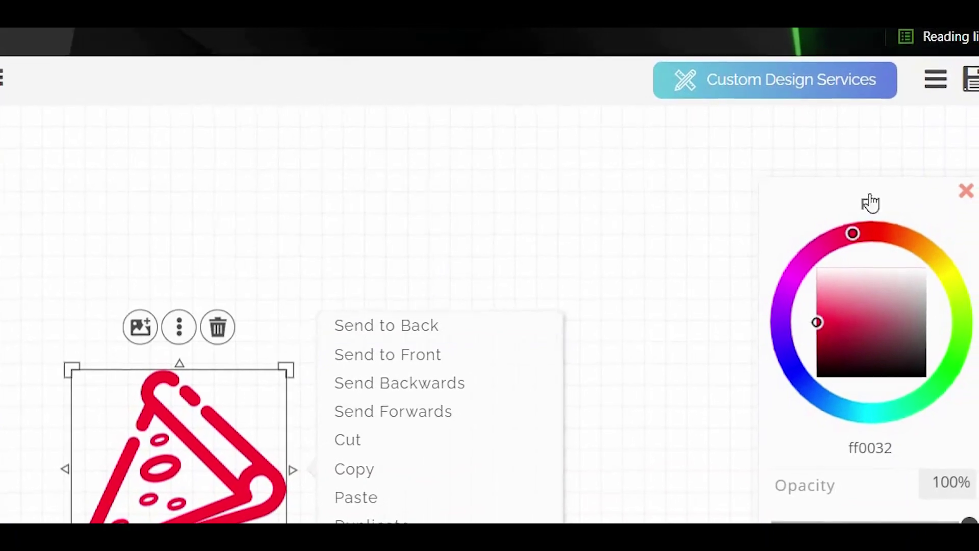
pyautogui.click(949, 98)
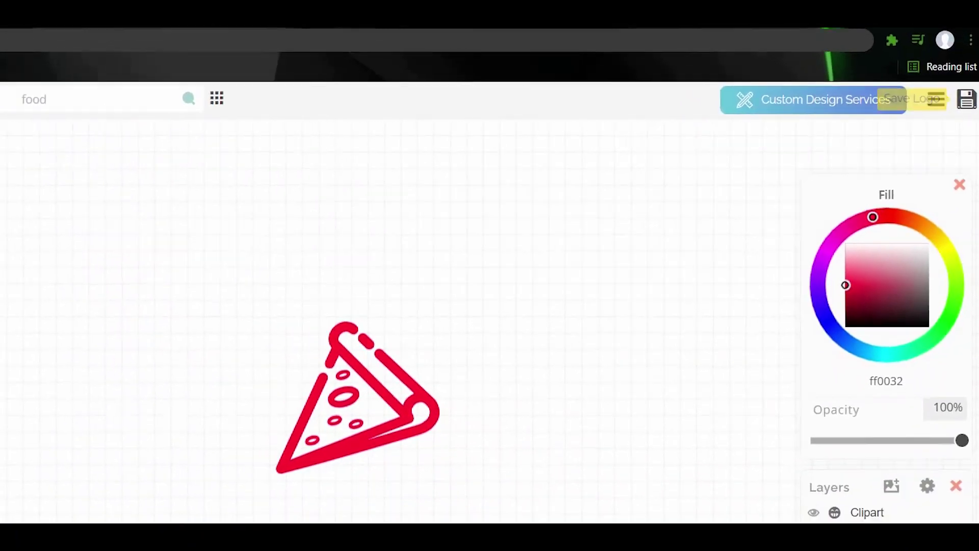
pyautogui.click(189, 30)
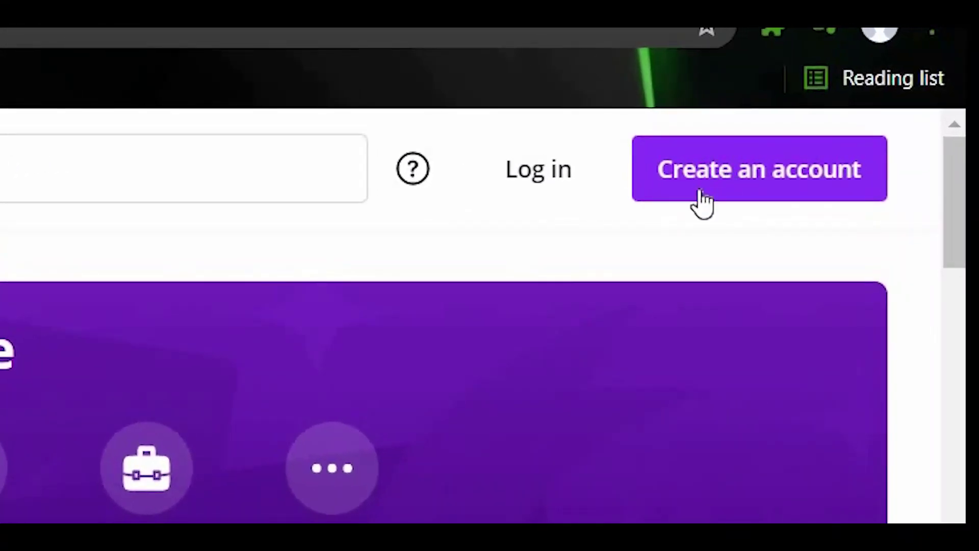
# - Start signing up for a Canva account from the homepage
pyautogui.click(749, 204)
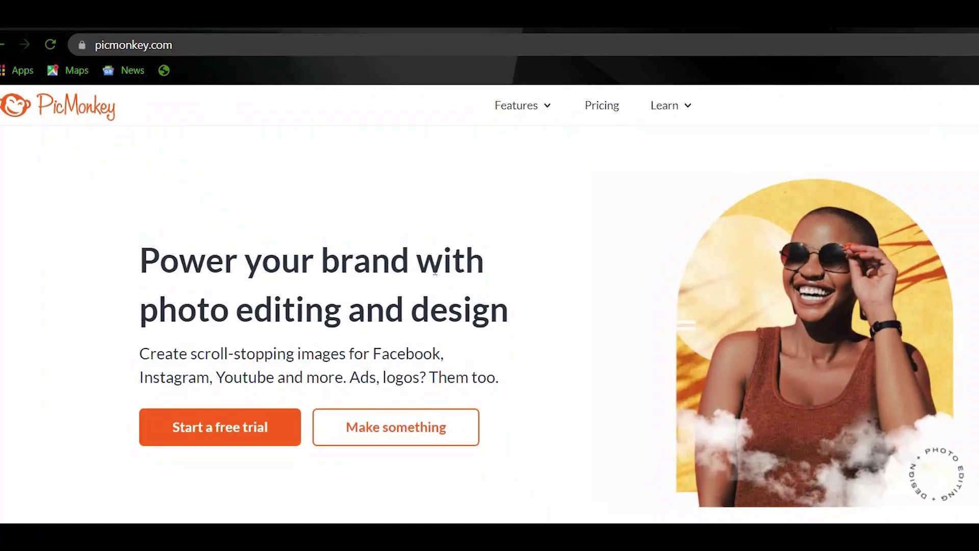
pyautogui.scroll(-3, 490, 302)
pyautogui.scroll(3, 451, 219)
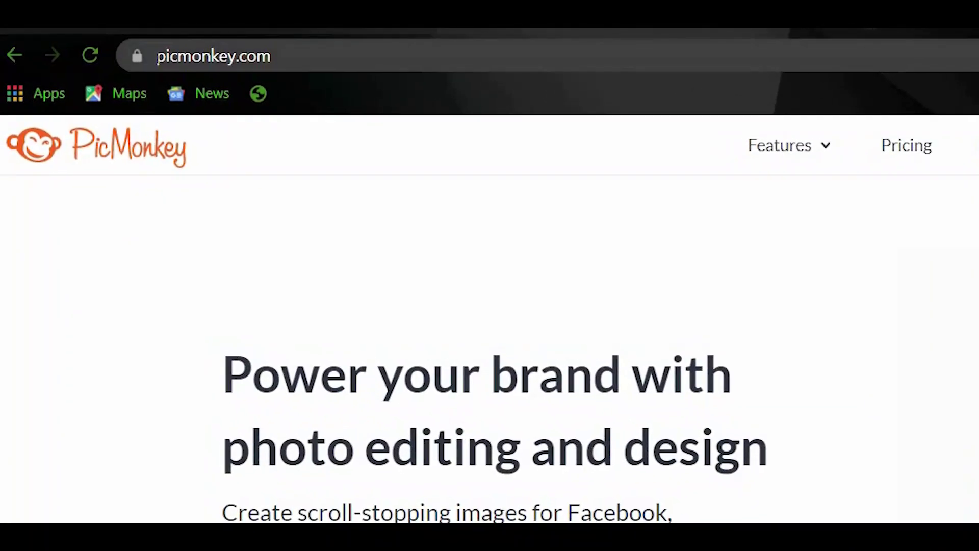
pyautogui.click(341, 65)
pyautogui.moveTo(340, 64); pyautogui.dragTo(193, 61)
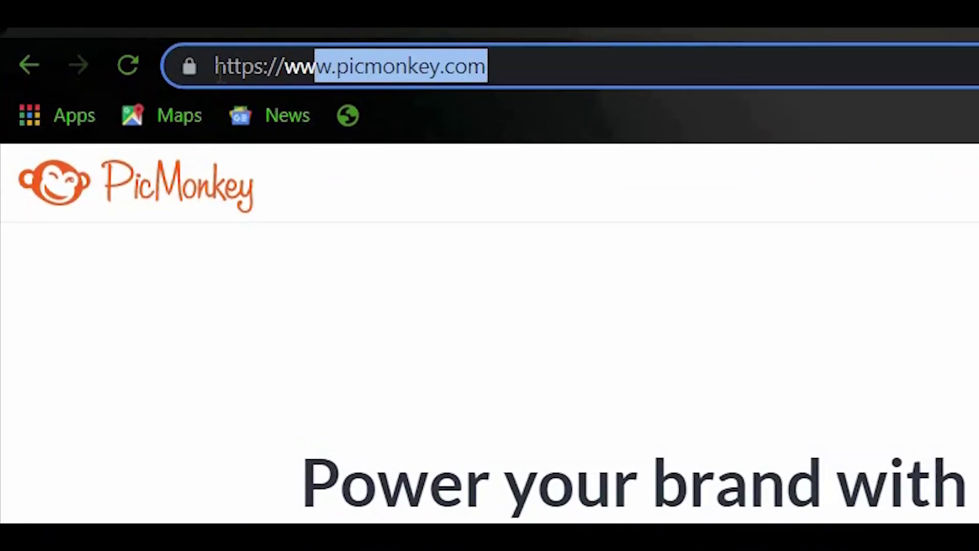
pyautogui.moveTo(511, 74); pyautogui.dragTo(285, 69)
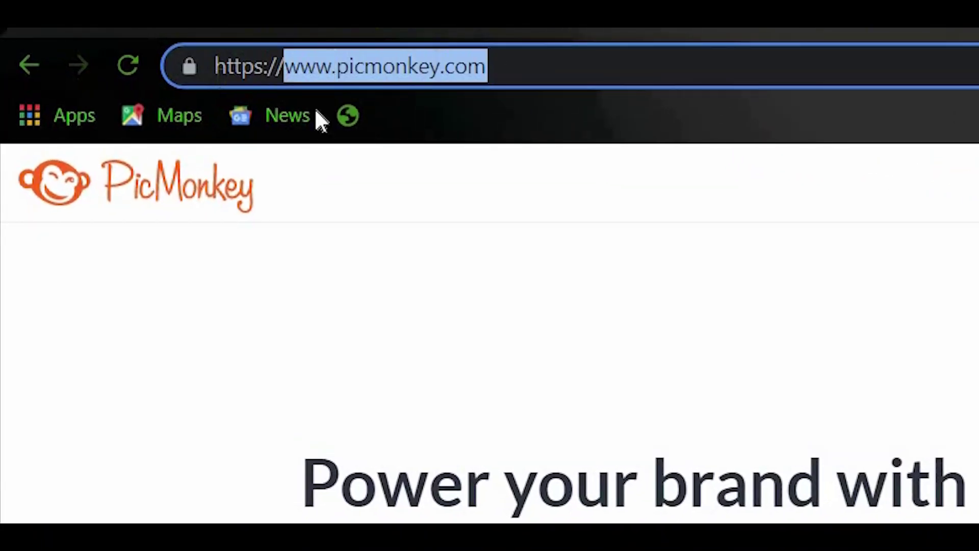
pyautogui.click(489, 331)
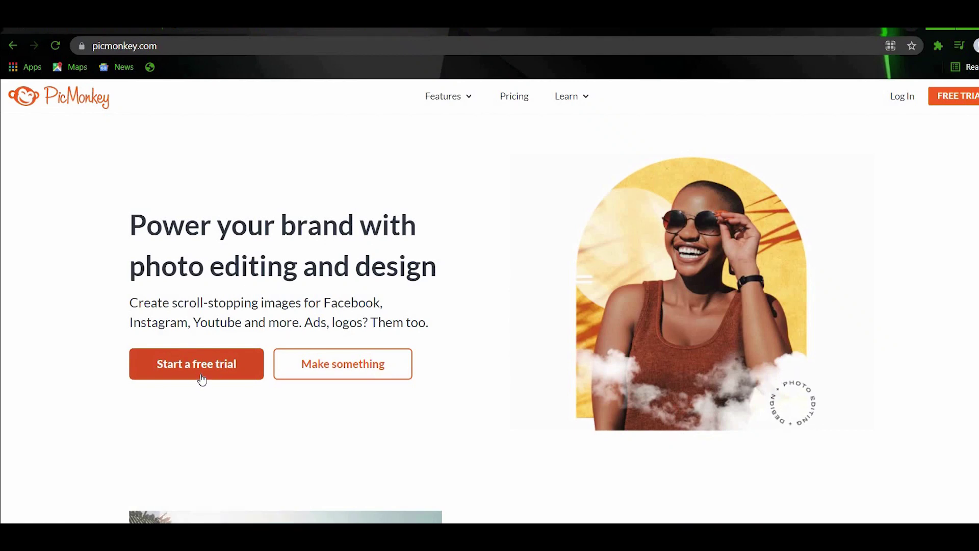
pyautogui.scroll(-1, 204, 319)
pyautogui.scroll(-1, 261, 303)
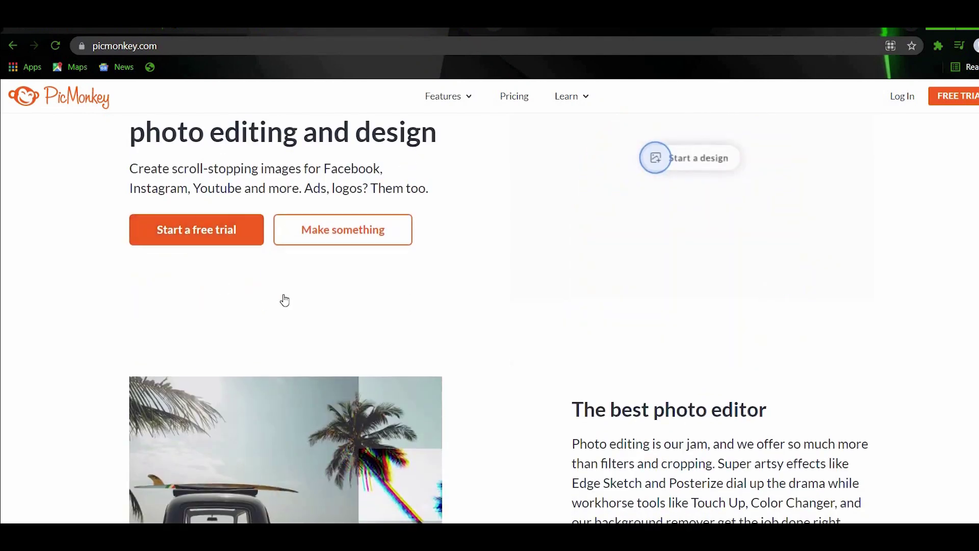
pyautogui.scroll(-2, 321, 302)
pyautogui.scroll(-2, 361, 306)
pyautogui.scroll(-2, 362, 308)
pyautogui.scroll(-2, 364, 310)
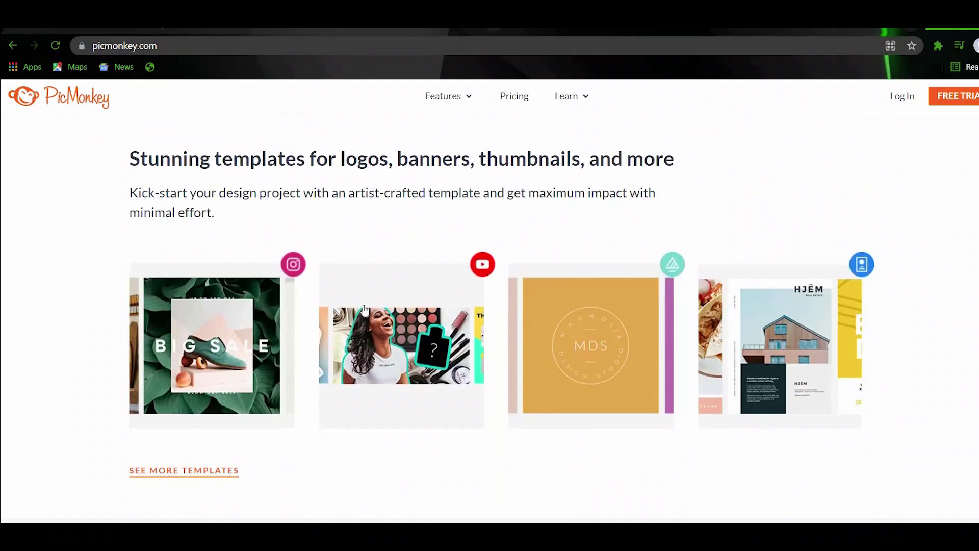
pyautogui.scroll(-3, 365, 311)
pyautogui.scroll(-3, 365, 311)
pyautogui.scroll(-2, 366, 311)
pyautogui.scroll(-3, 365, 310)
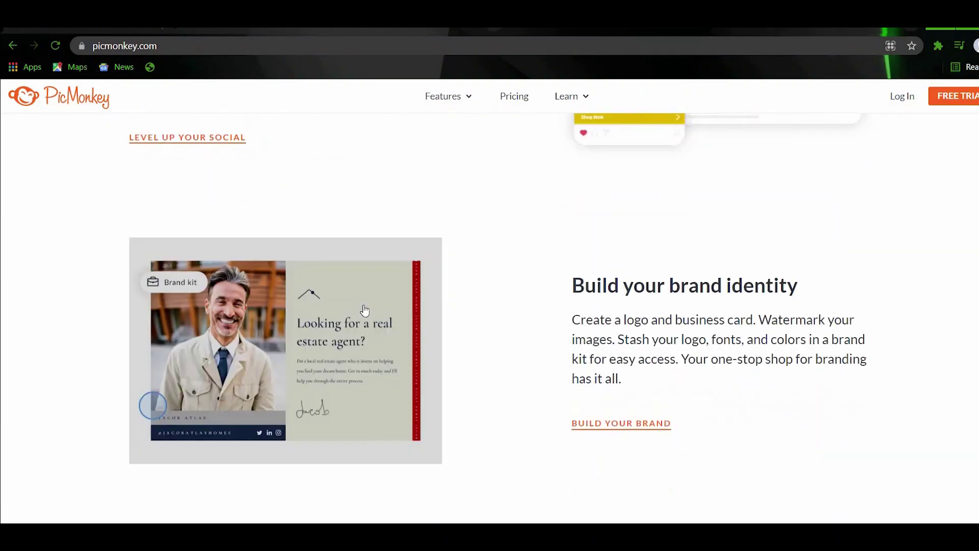
pyautogui.scroll(-2, 365, 311)
pyautogui.scroll(-3, 365, 310)
pyautogui.scroll(-2, 362, 317)
pyautogui.scroll(-3, 363, 322)
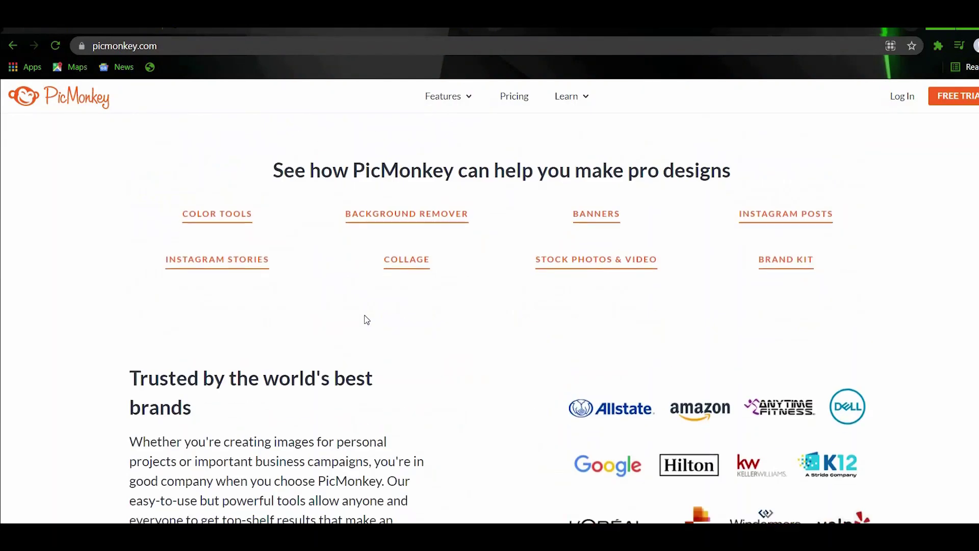
pyautogui.scroll(-3, 364, 328)
pyautogui.scroll(-2, 364, 330)
pyautogui.scroll(-3, 364, 327)
pyautogui.scroll(7, 364, 328)
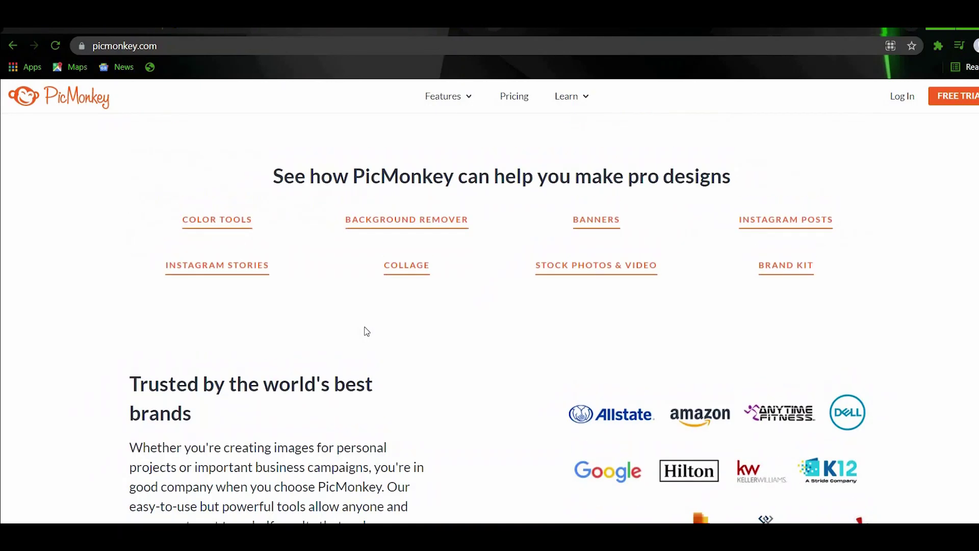
pyautogui.scroll(4, 366, 331)
pyautogui.scroll(5, 448, 344)
pyautogui.scroll(4, 640, 350)
pyautogui.scroll(2, 385, 343)
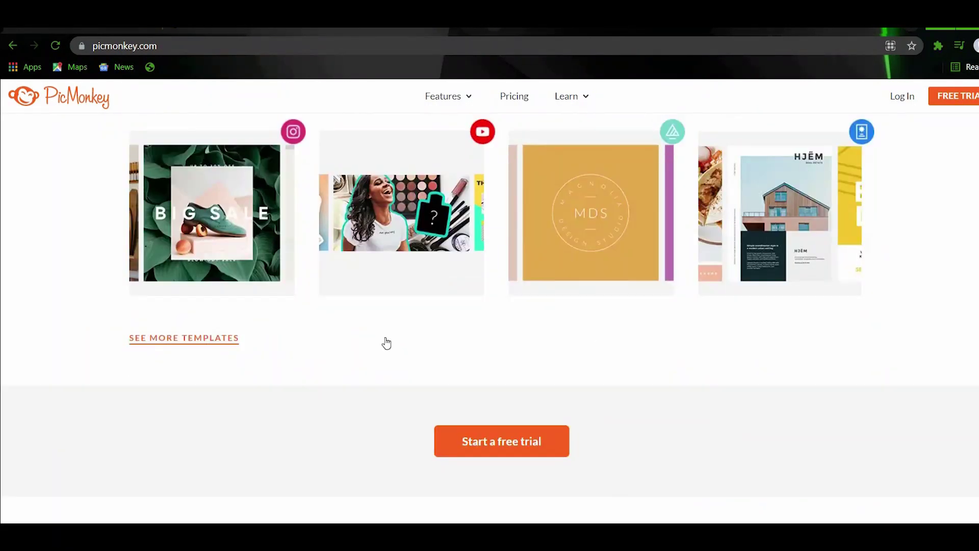
pyautogui.scroll(2, 511, 365)
pyautogui.scroll(3, 511, 365)
pyautogui.scroll(1, 528, 362)
pyautogui.scroll(4, 443, 351)
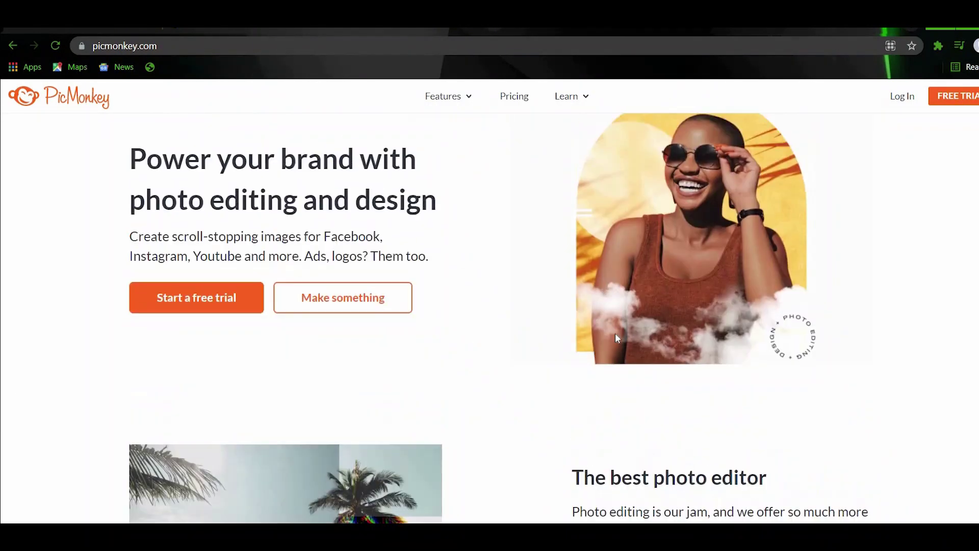
pyautogui.scroll(1, 352, 352)
pyautogui.scroll(-5, 353, 352)
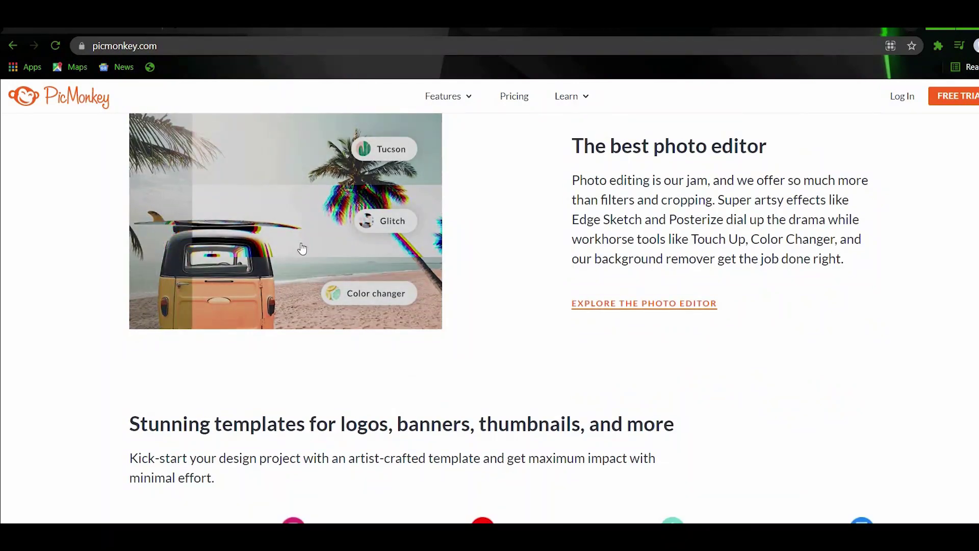
pyautogui.scroll(-2, 306, 284)
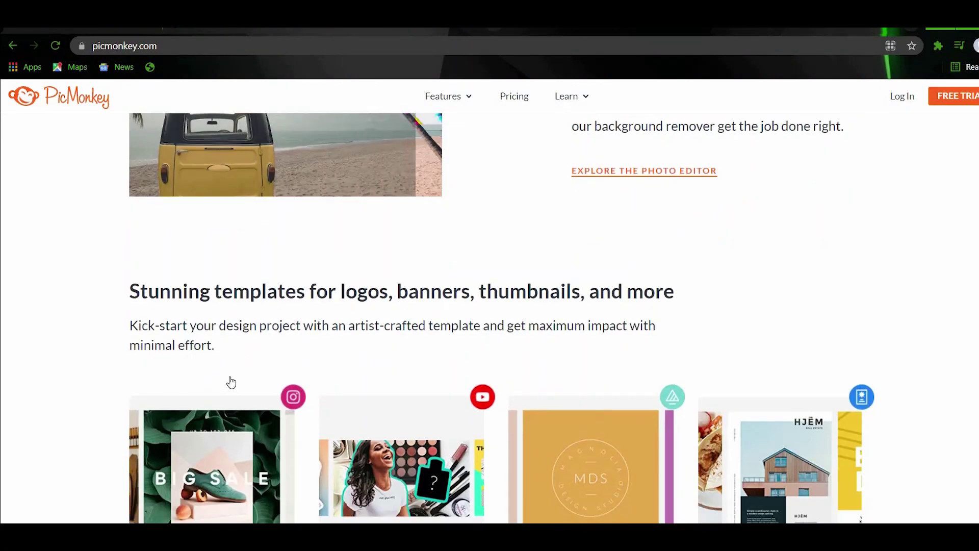
pyautogui.scroll(-2, 210, 371)
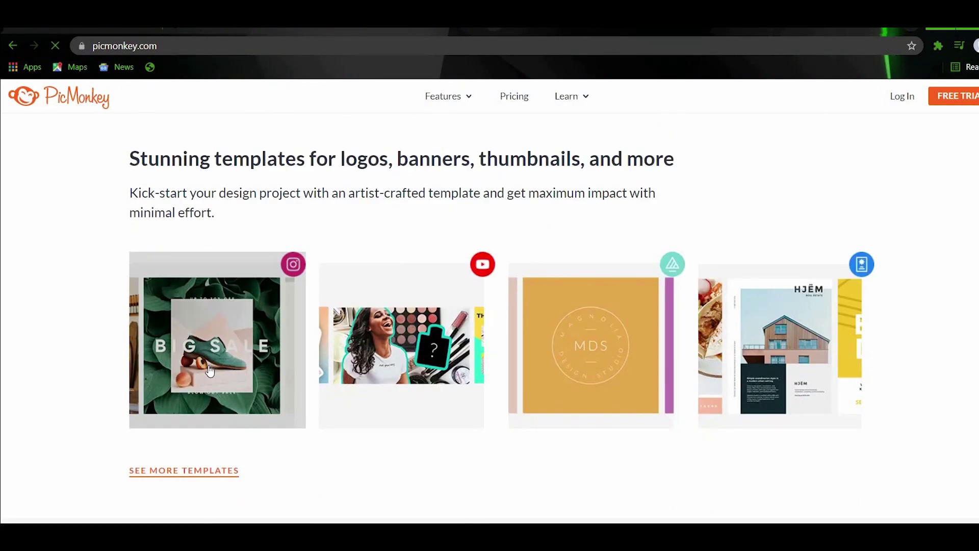